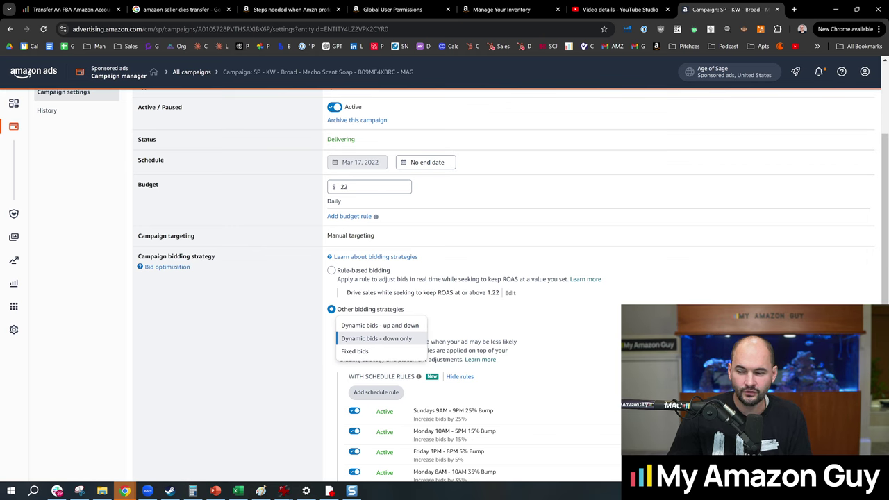
Leave the bidding strategy on Dynamic bids - down only and review the campaign's schedule rules and placement bid adjustments.
click(539, 310)
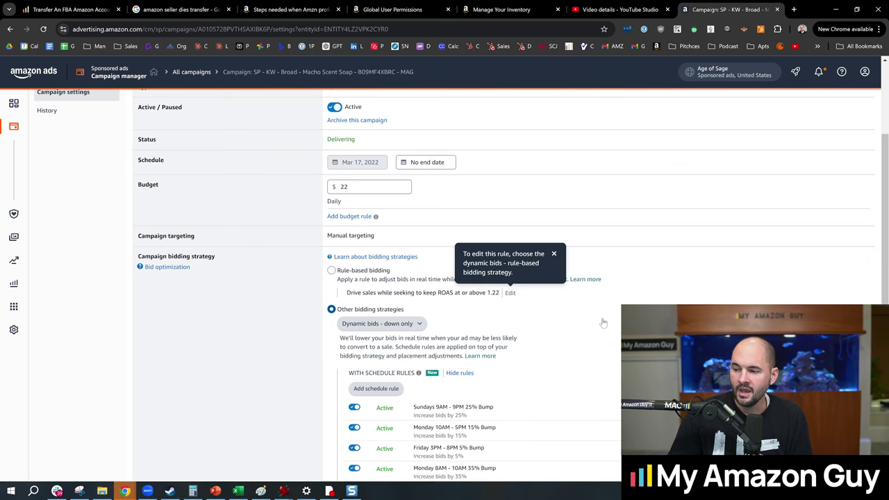
scroll(562, 285, down, 1)
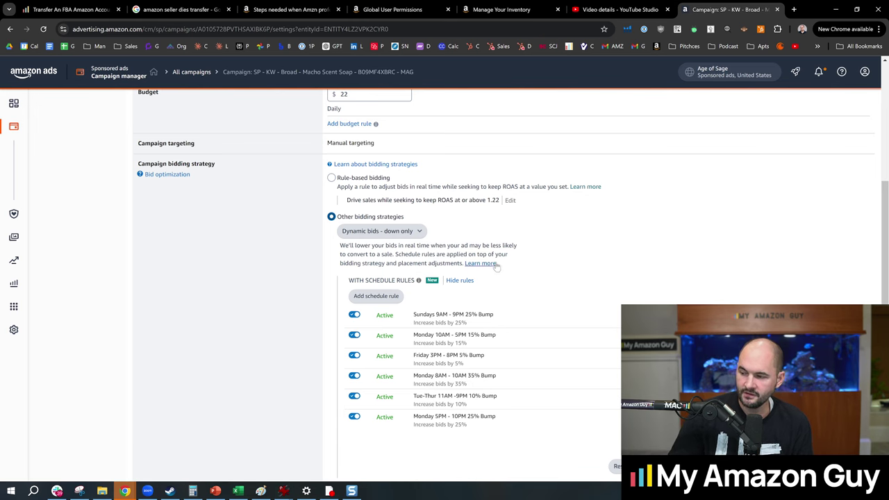
scroll(521, 260, down, 2)
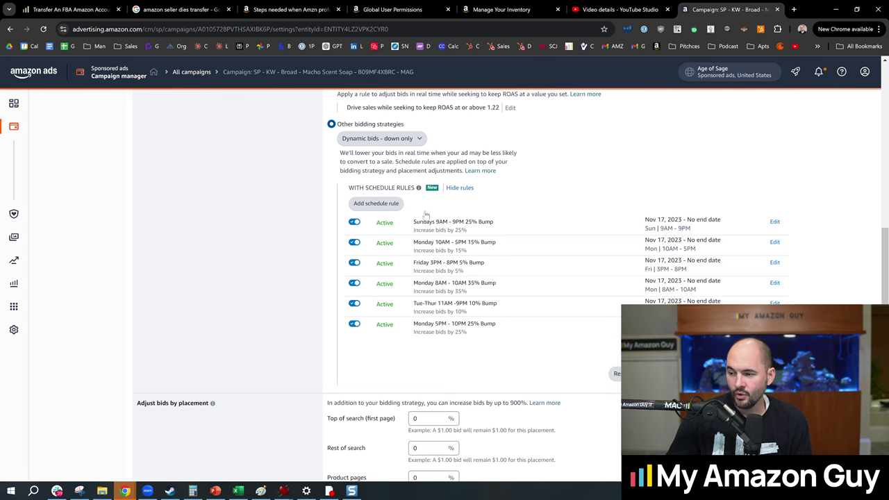
scroll(464, 244, down, 2)
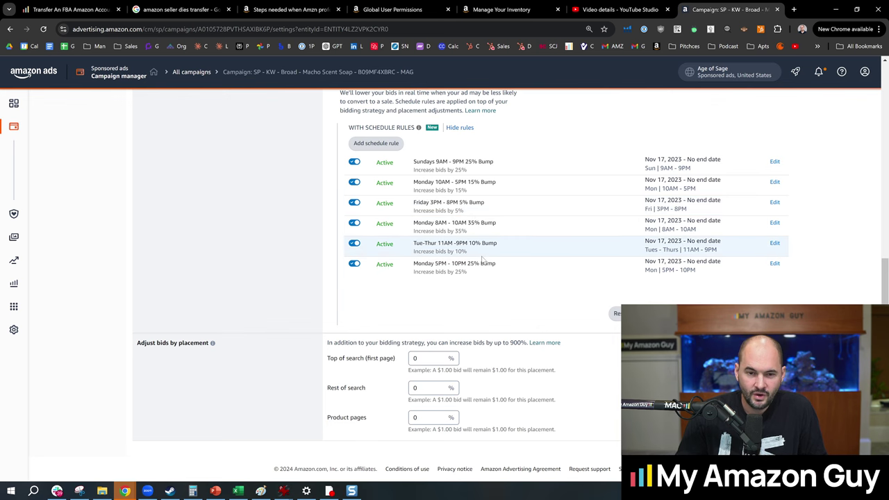
key(ctrl+plus)
key(ctrl+plus)
scroll(564, 271, down, 1)
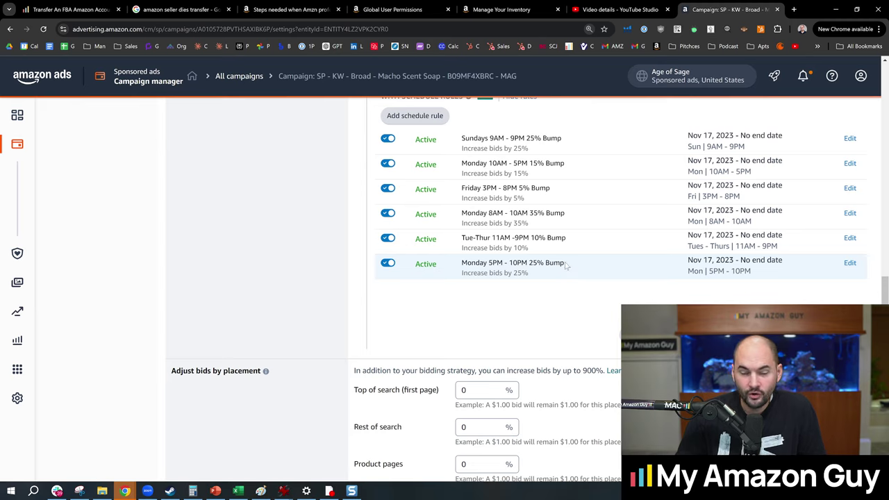
key(ctrl+minus)
key(ctrl+minus)
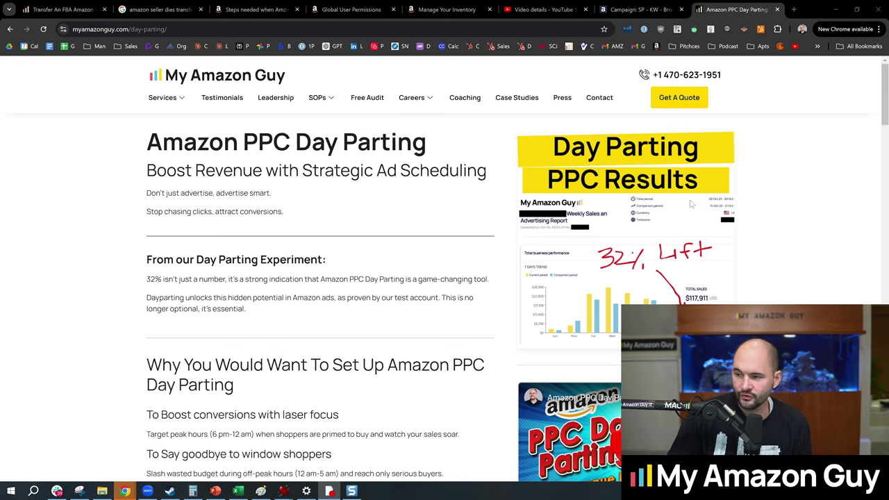
Read through the Amazon PPC Day Parting article, including its benefits, setup instructions, recommended bid schedule and planning considerations.
scroll(709, 212, down, 1)
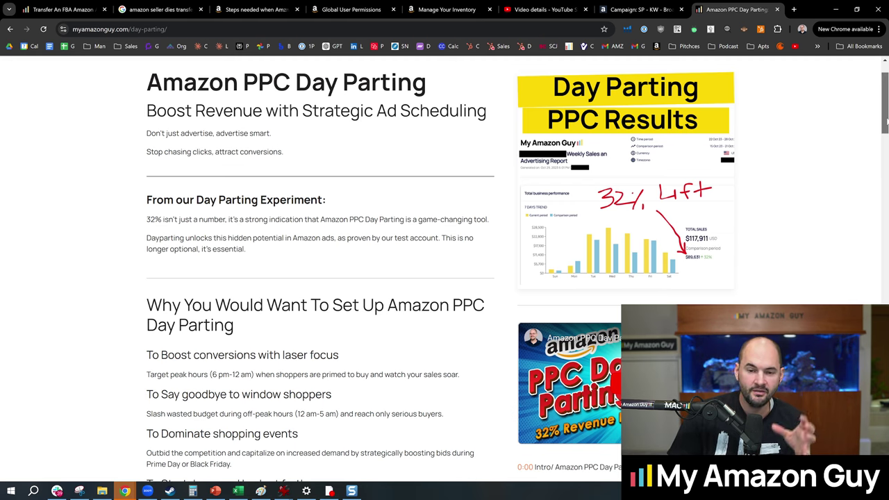
scroll(886, 121, down, 1)
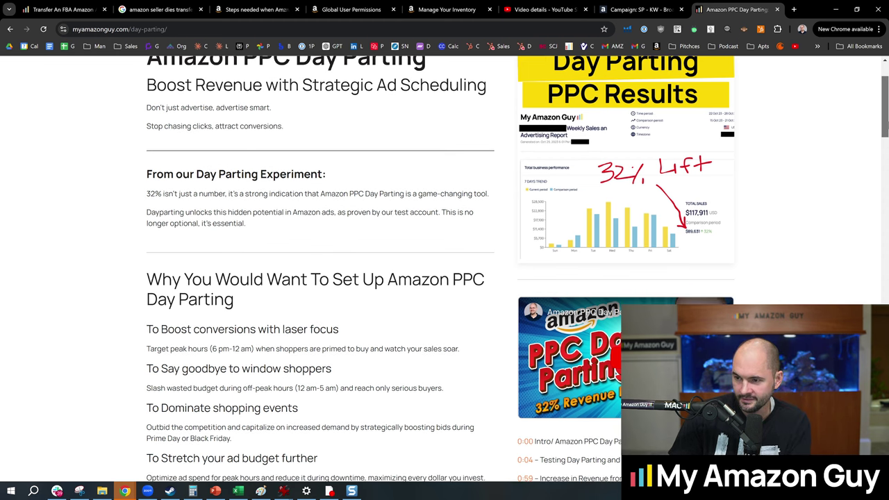
scroll(886, 122, down, 3)
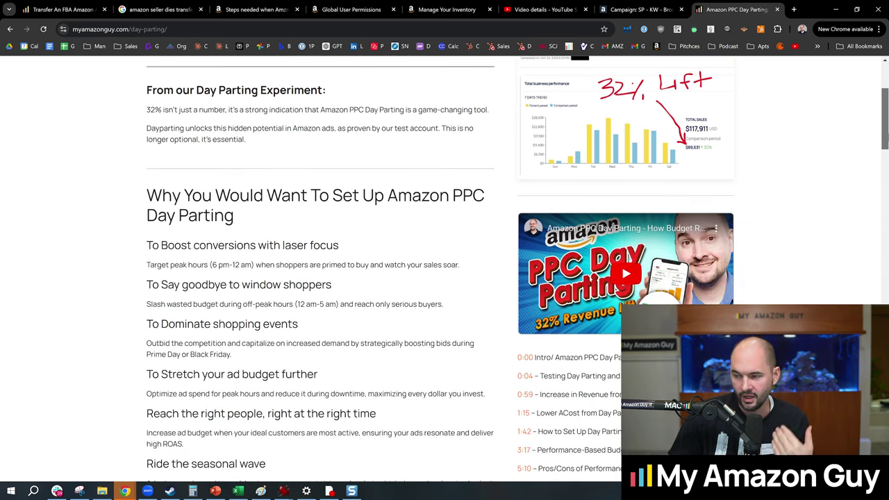
scroll(886, 122, down, 3)
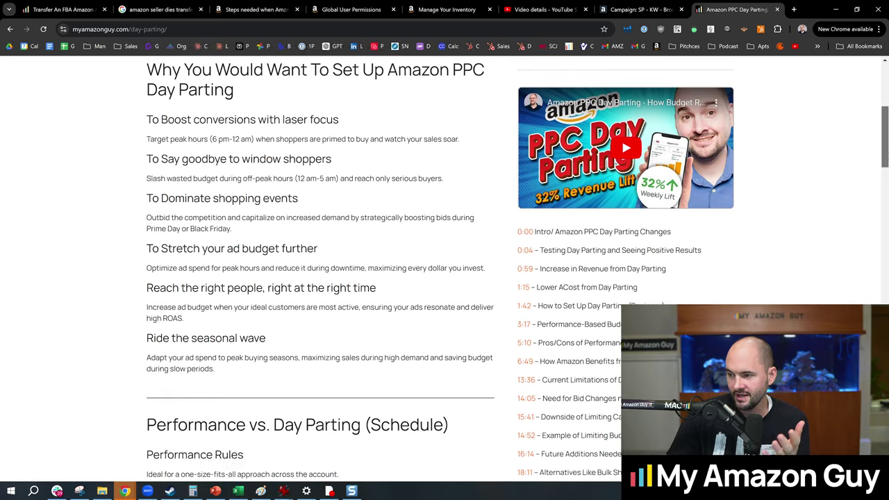
scroll(887, 122, down, 5)
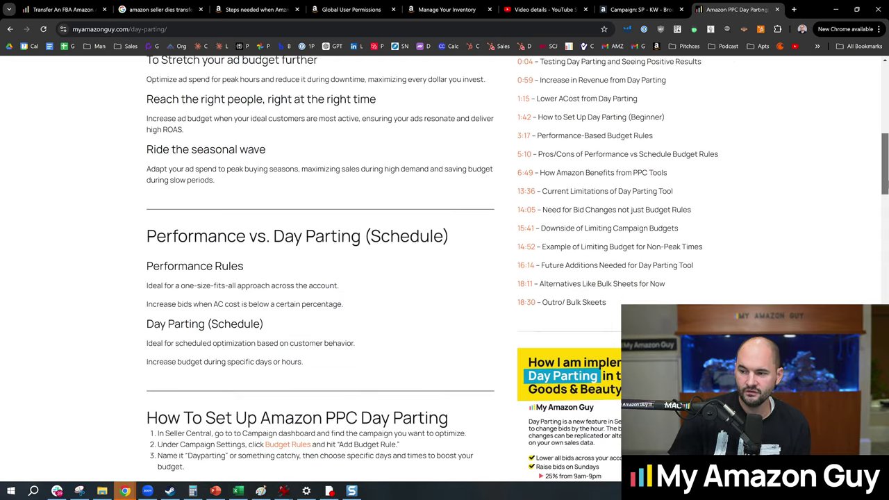
scroll(741, 250, down, 5)
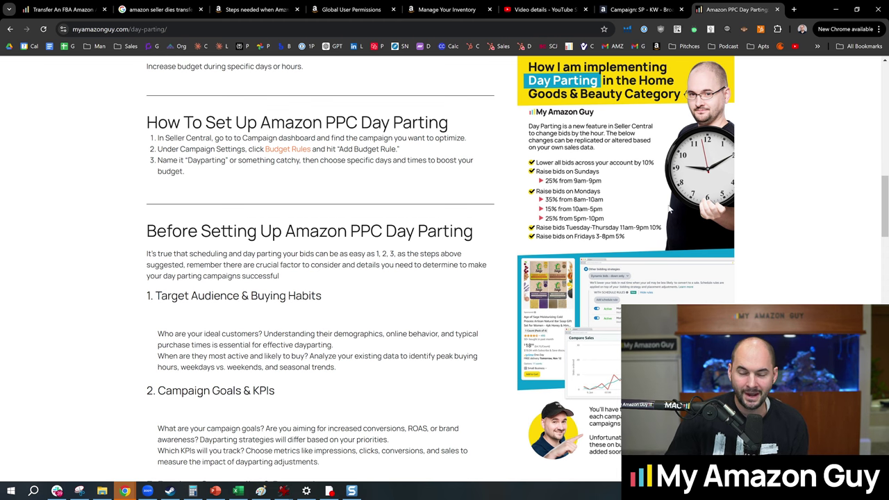
scroll(671, 210, down, 1)
scroll(576, 359, down, 5)
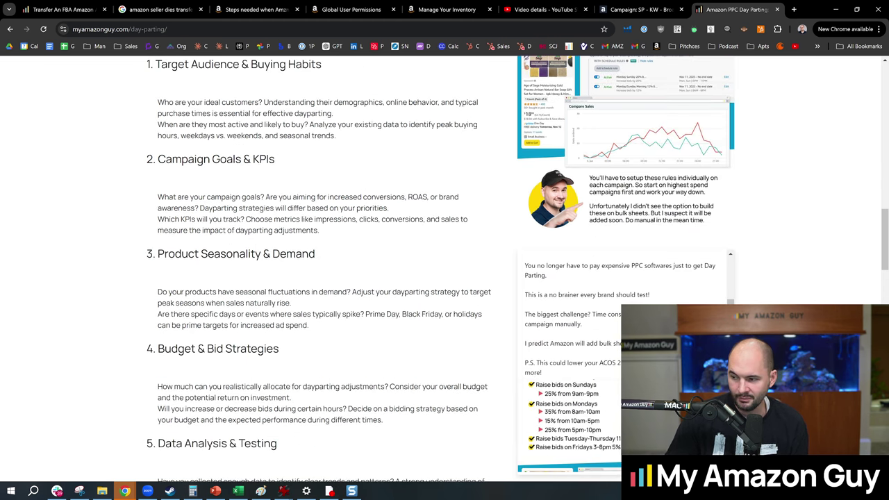
scroll(380, 416, down, 4)
scroll(409, 386, down, 6)
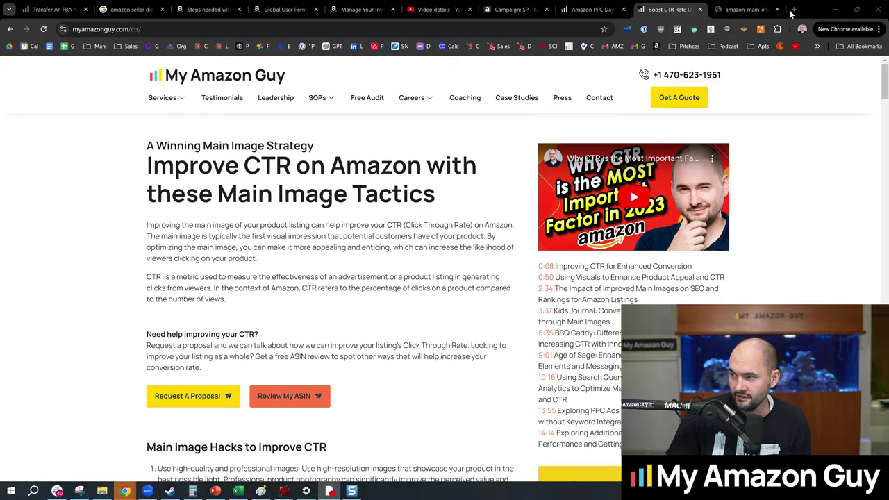
View the ab roller main image example, and search amazon.com in a new tab for "ab roller".
click(749, 9)
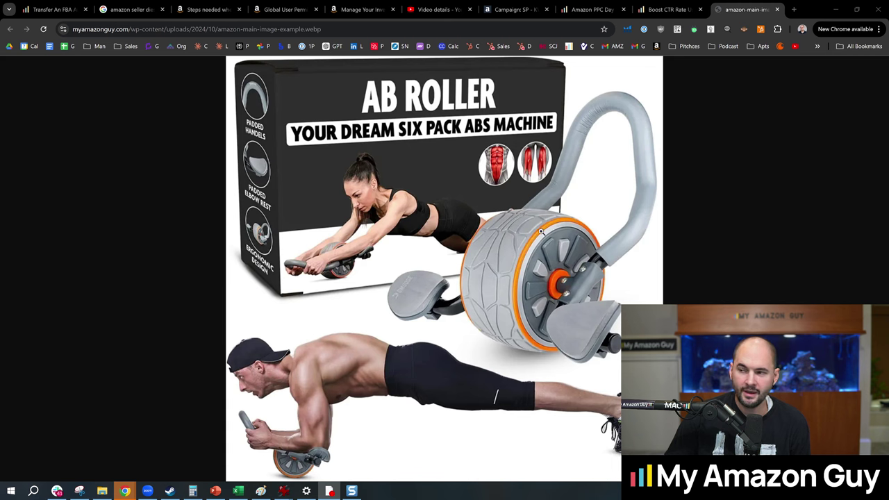
click(794, 9)
text(amazon.com)
key(Return)
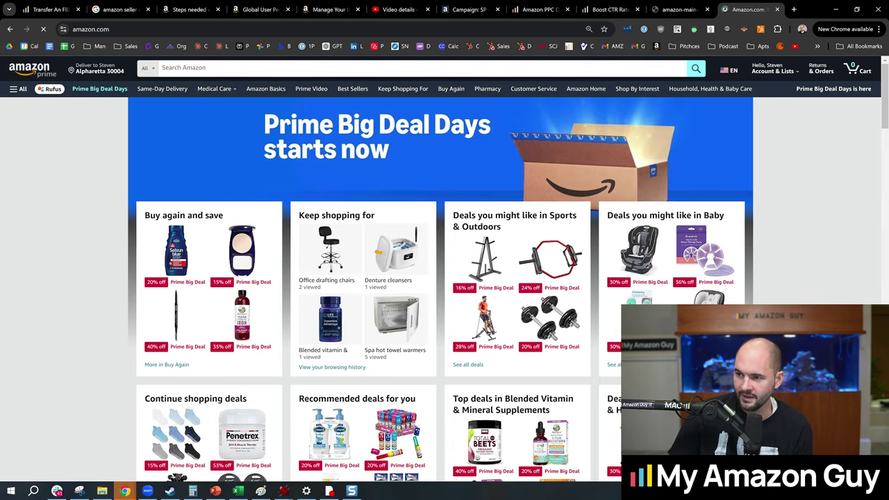
click(212, 68)
text(a)
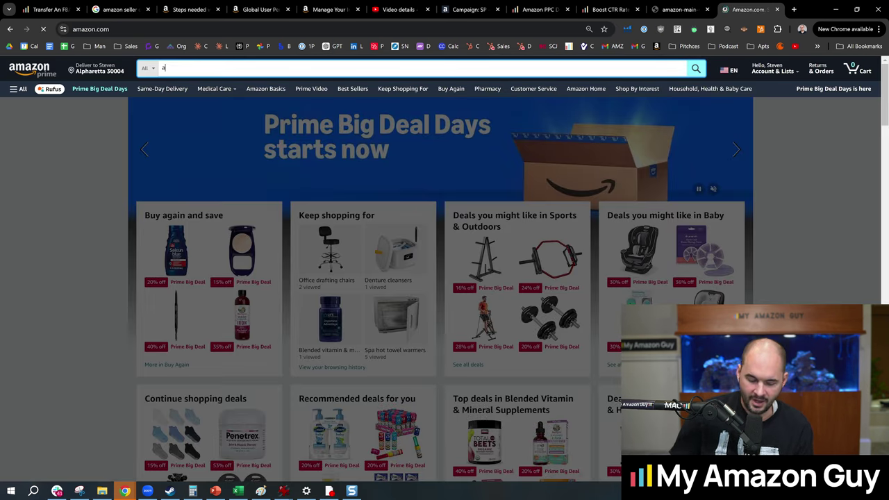
text(b roller)
key(Return)
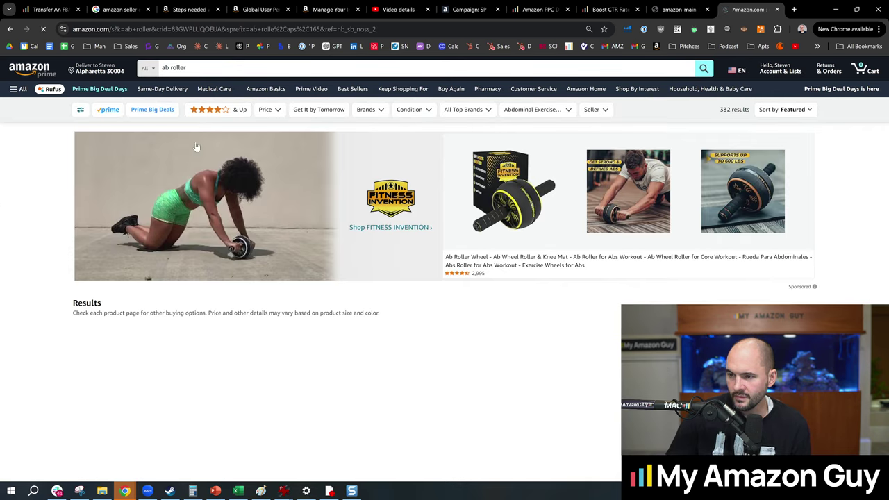
Examine the ab roller search results and the Trending now listings, comparing the competing products' main images.
scroll(479, 285, down, 3)
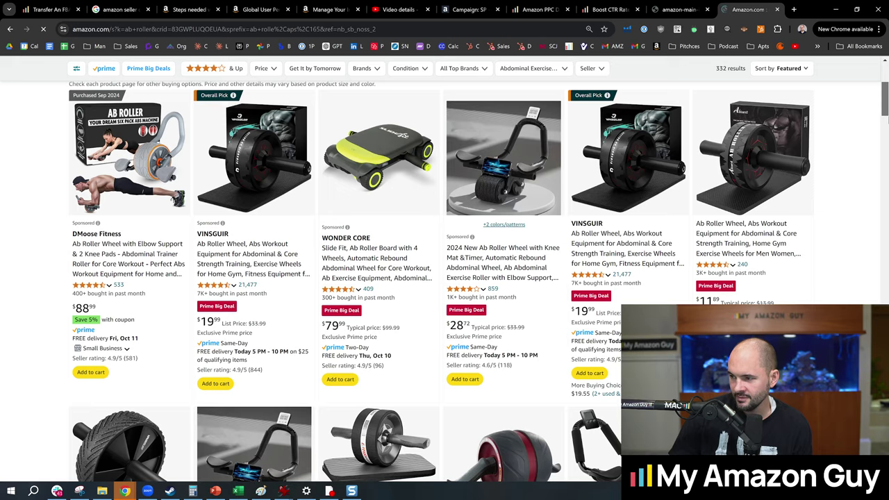
scroll(60, 324, down, 8)
scroll(60, 323, up, 8)
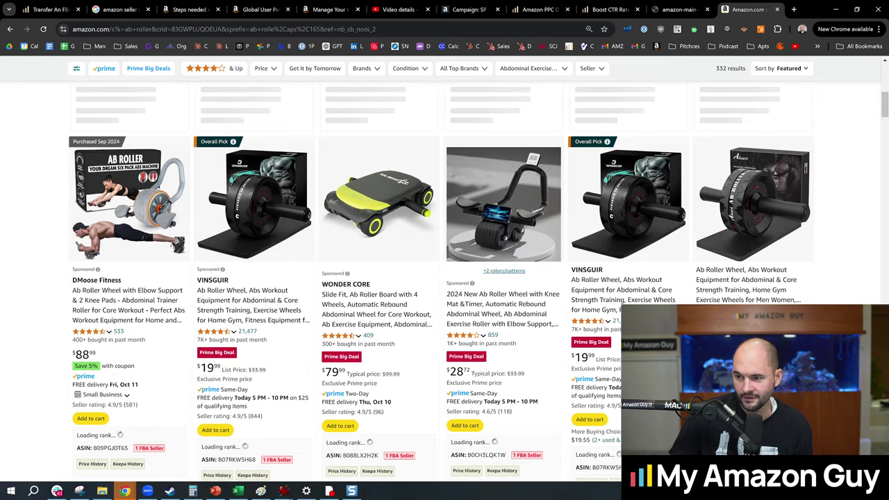
scroll(445, 285, down, 2)
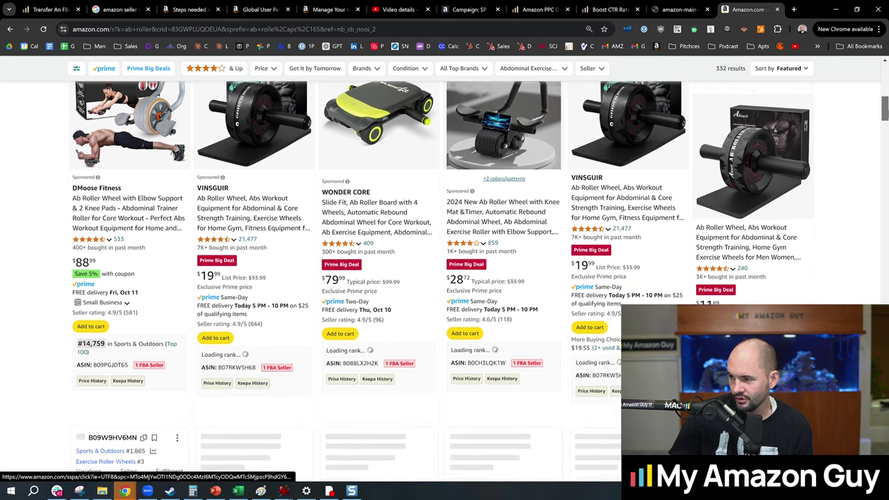
scroll(445, 285, up, 2)
scroll(884, 132, down, 6)
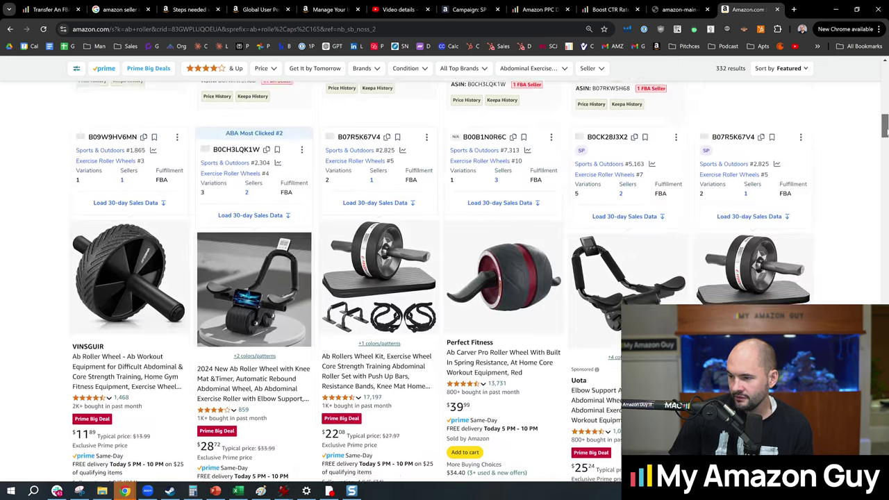
mouse_move(115, 226)
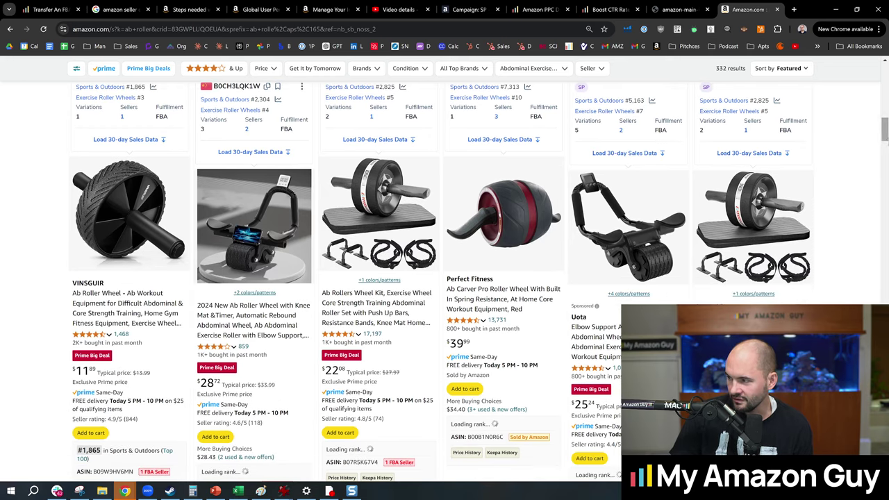
scroll(876, 190, down, 1)
scroll(445, 278, down, 5)
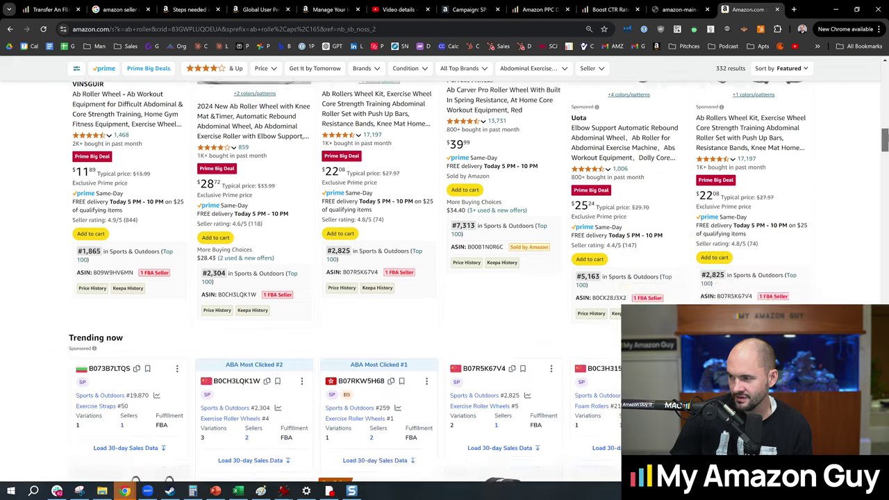
scroll(110, 219, down, 1)
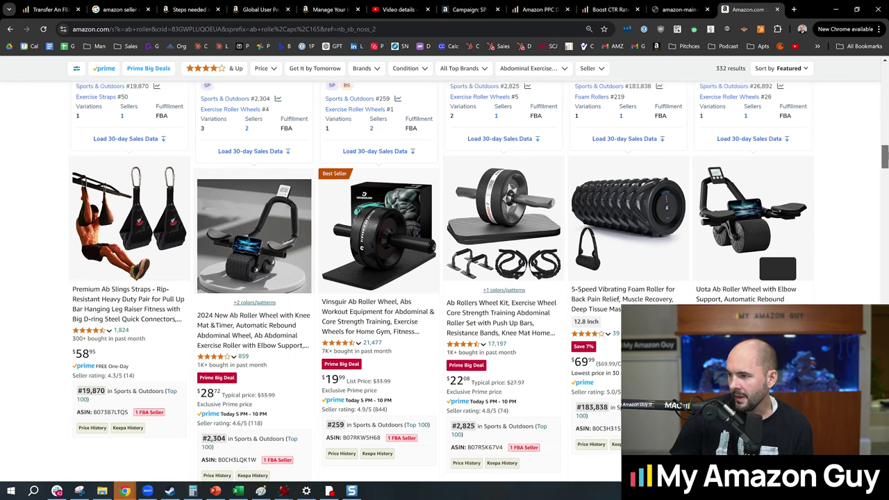
scroll(884, 143, up, 3)
scroll(419, 323, down, 2)
mouse_move(419, 323)
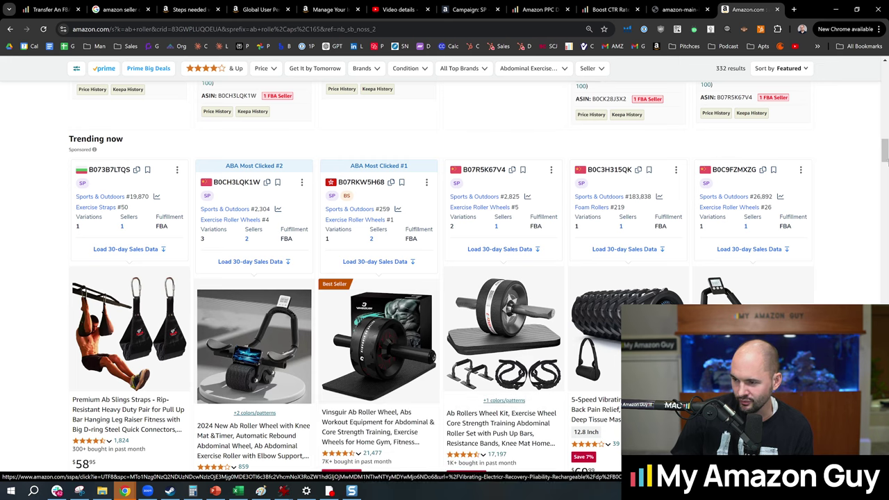
scroll(361, 303, down, 1)
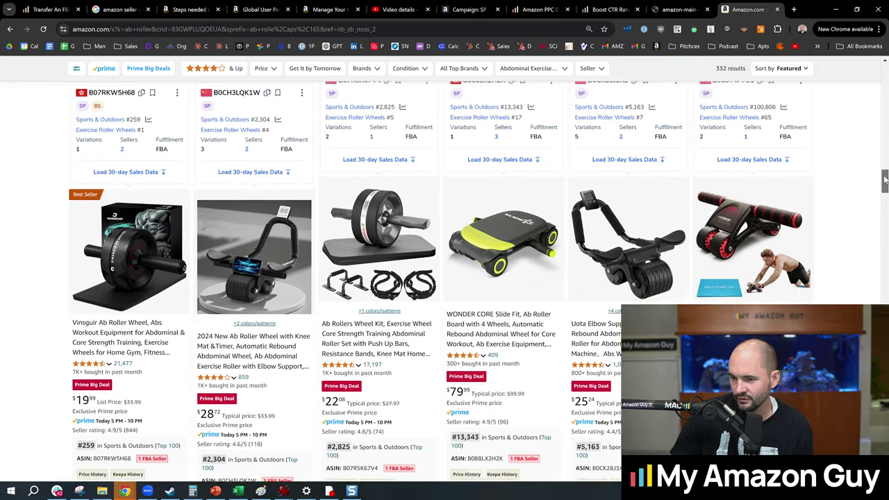